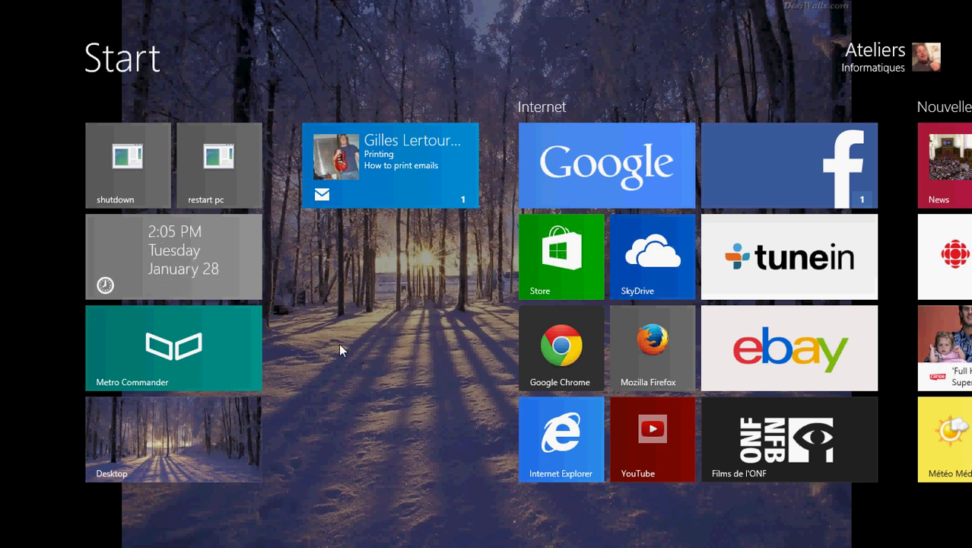
Step: Go from the Start screen to the Windows desktop using the Desktop tile
left_click(176, 430)
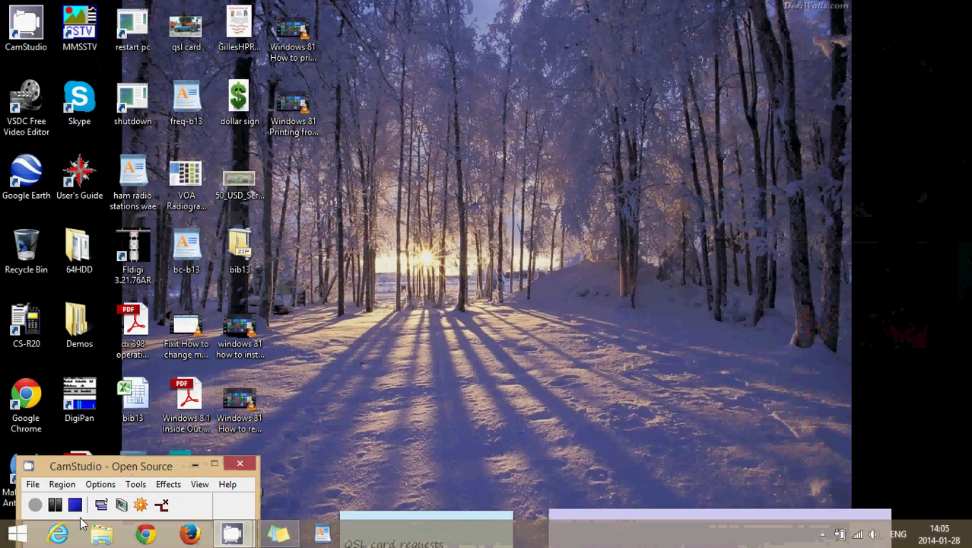
Step: Launch desktop Internet Explorer on Google Canada and view the File menu without printing
left_click(58, 533)
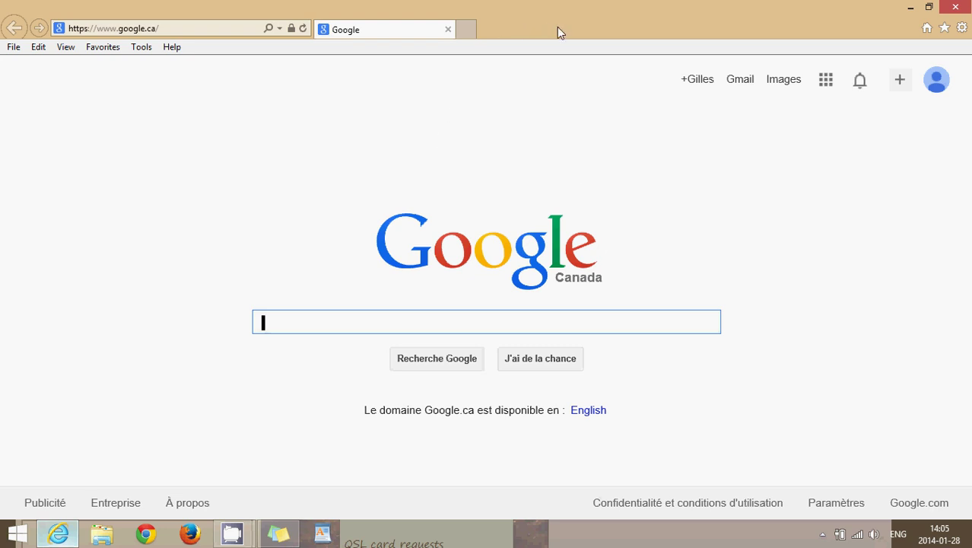
left_click(13, 50)
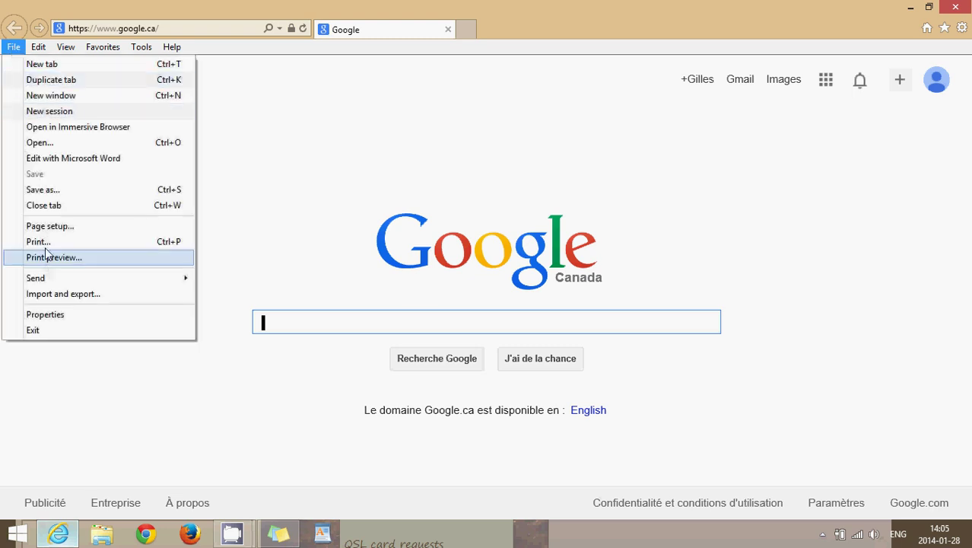
left_click(630, 144)
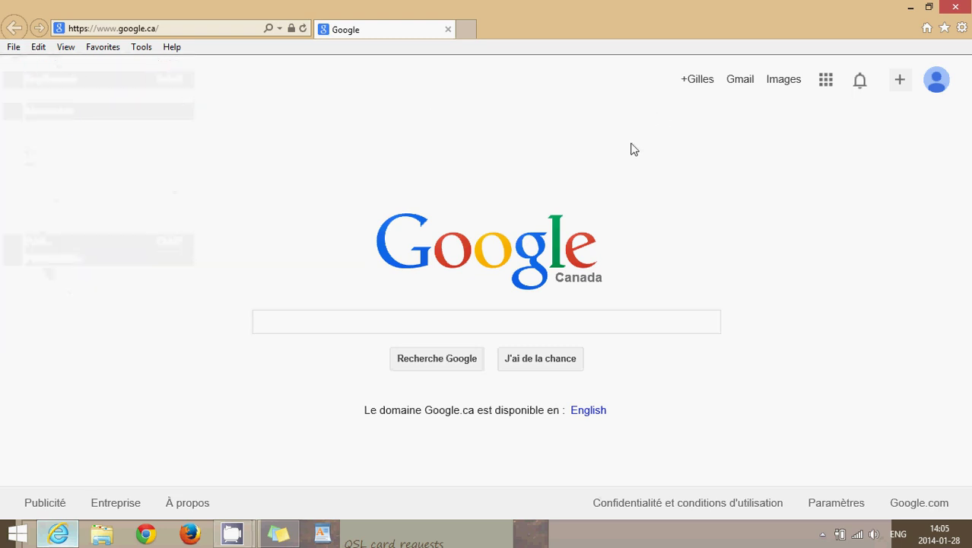
Step: Bring up the page's right-click menu and dismiss it without choosing an item
right_click(631, 148)
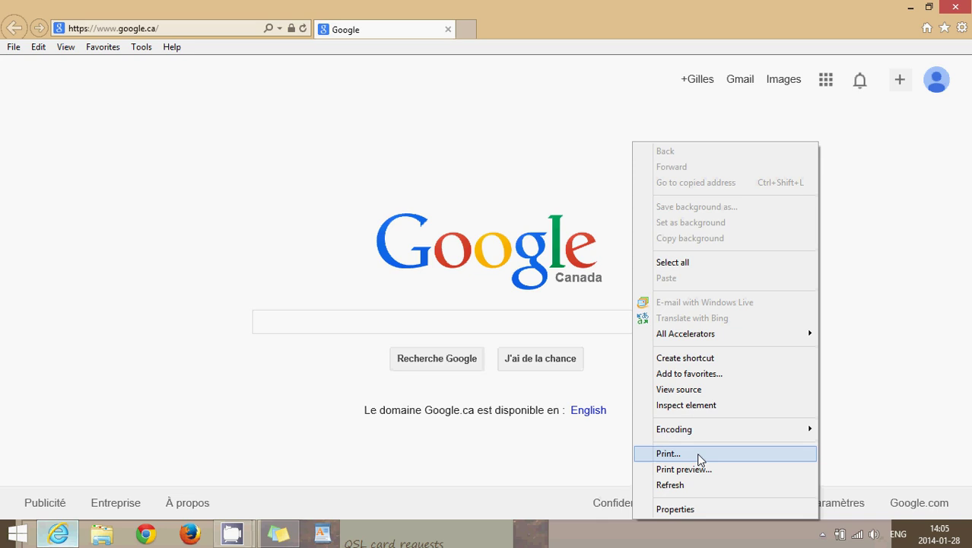
left_click(639, 18)
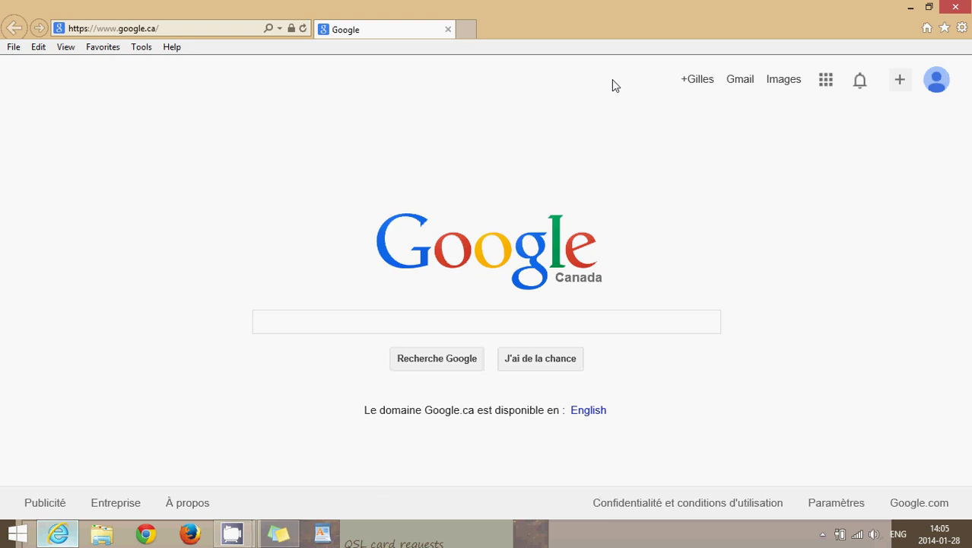
Step: Check the toolbar options without changes, then show the File menu with Print and Print preview
right_click(635, 20)
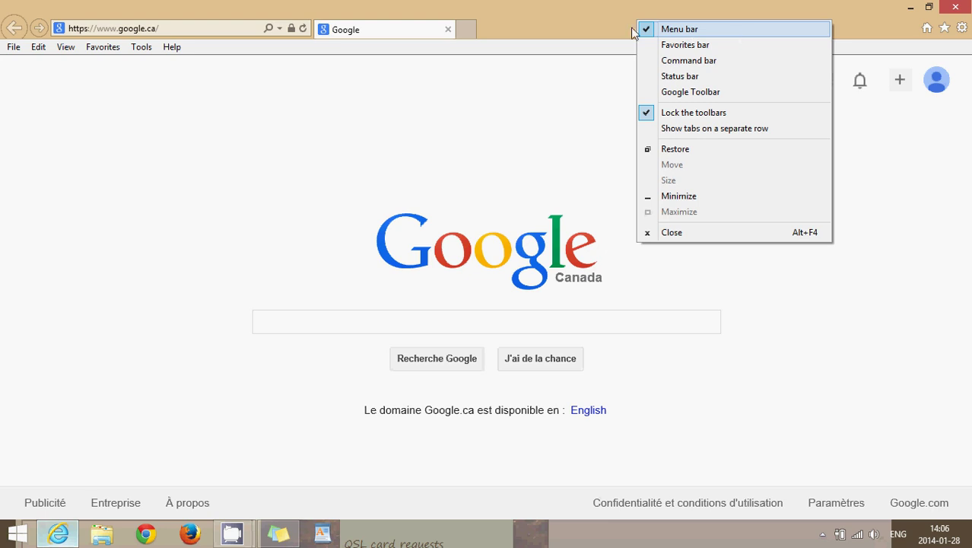
left_click(562, 27)
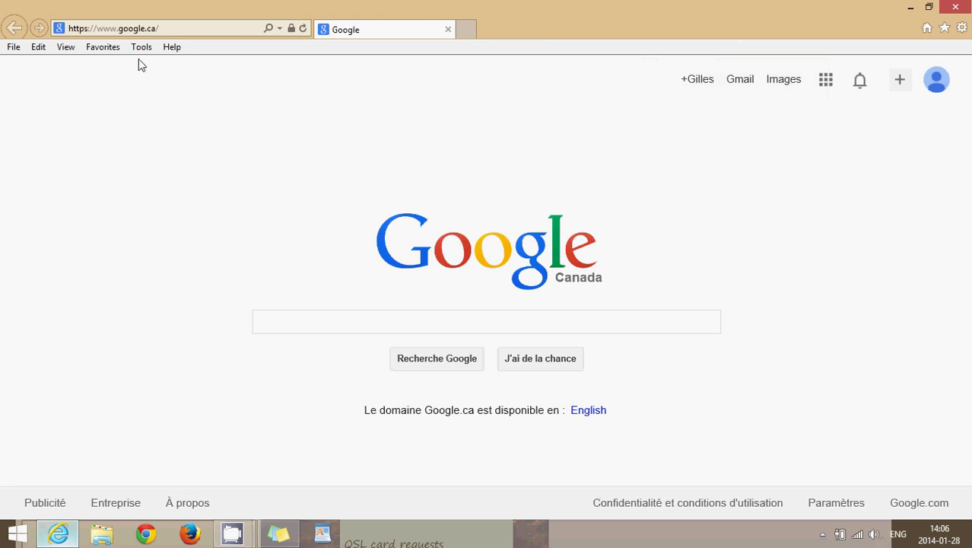
left_click(3, 50)
left_click(12, 49)
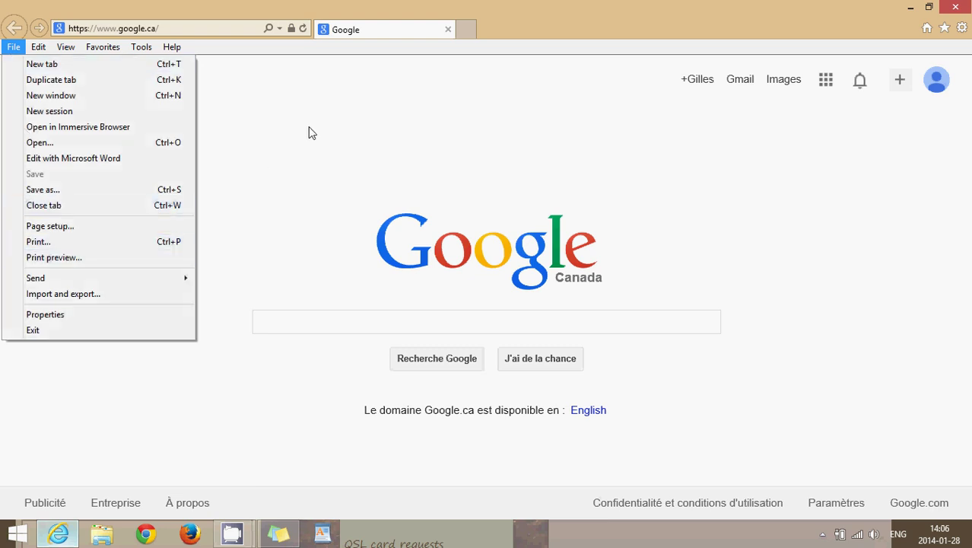
Step: Close the File menu, then bring up and dismiss the page's right-click menu
left_click(507, 121)
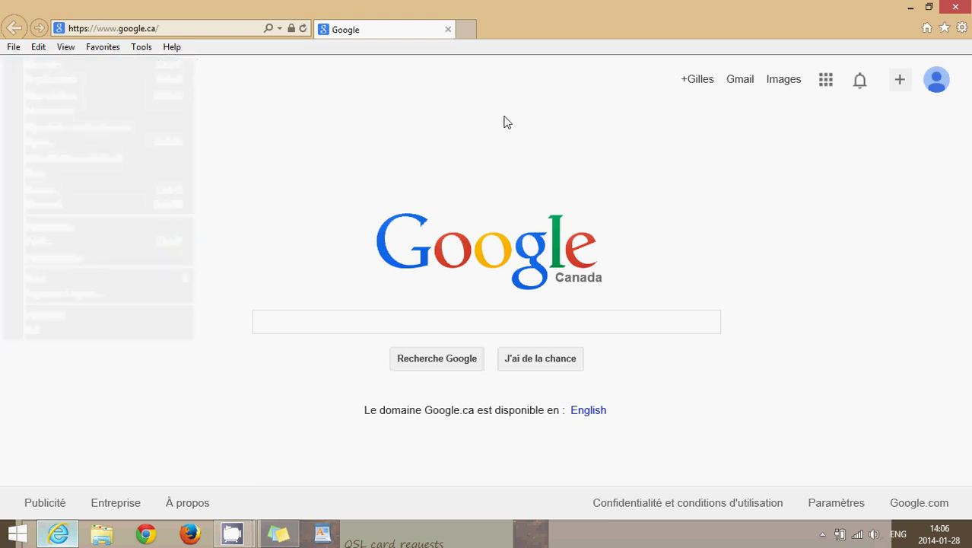
right_click(504, 118)
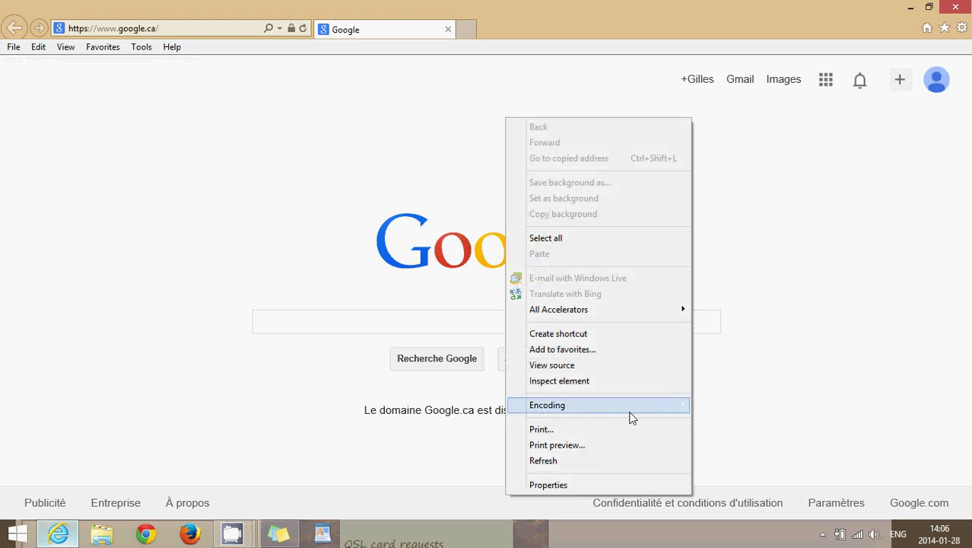
left_click(882, 356)
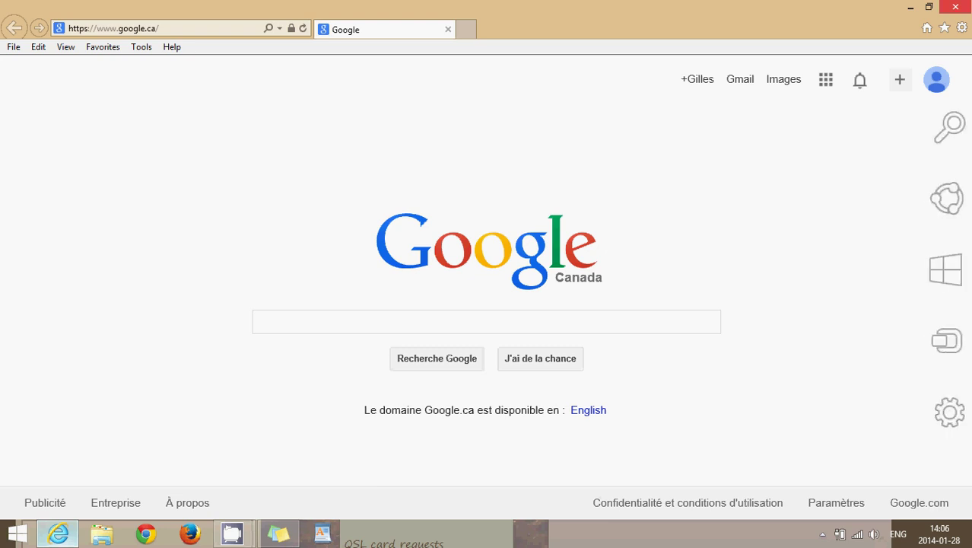
Step: Try Charms > Devices > Print, see 'You can only print from apps', and close the pane
mouse_move(966, 206)
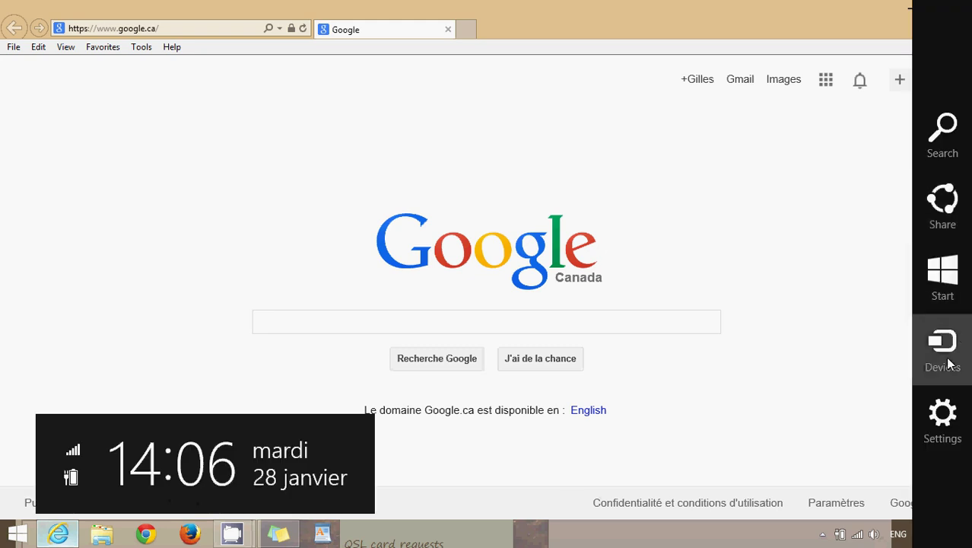
left_click(943, 351)
left_click(818, 166)
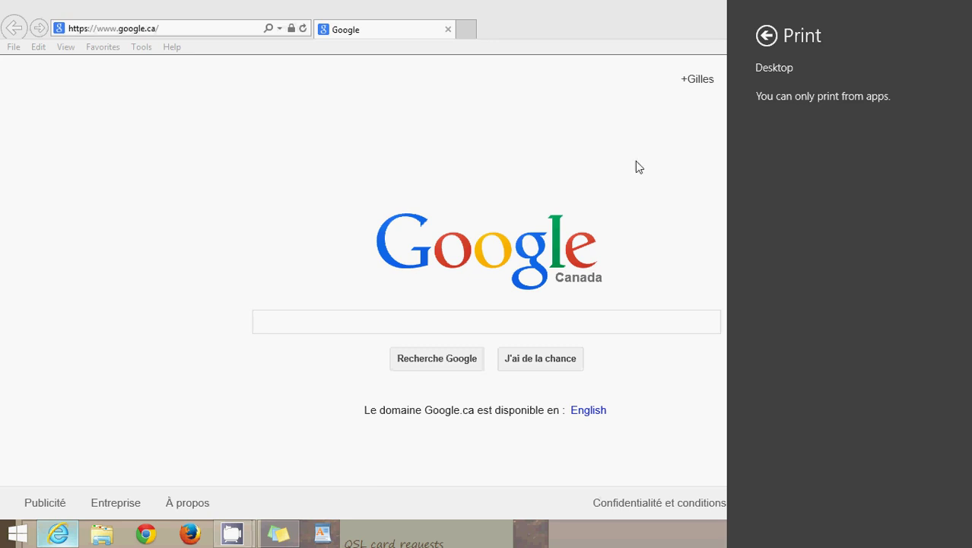
left_click(549, 177)
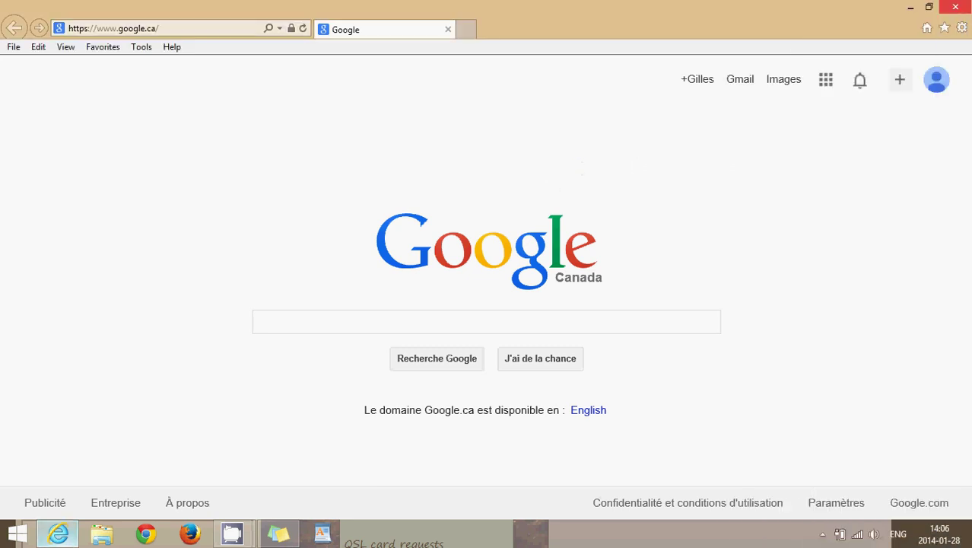
Step: Close desktop Internet Explorer and start the full-screen Internet Explorer app from Start
left_click(958, 9)
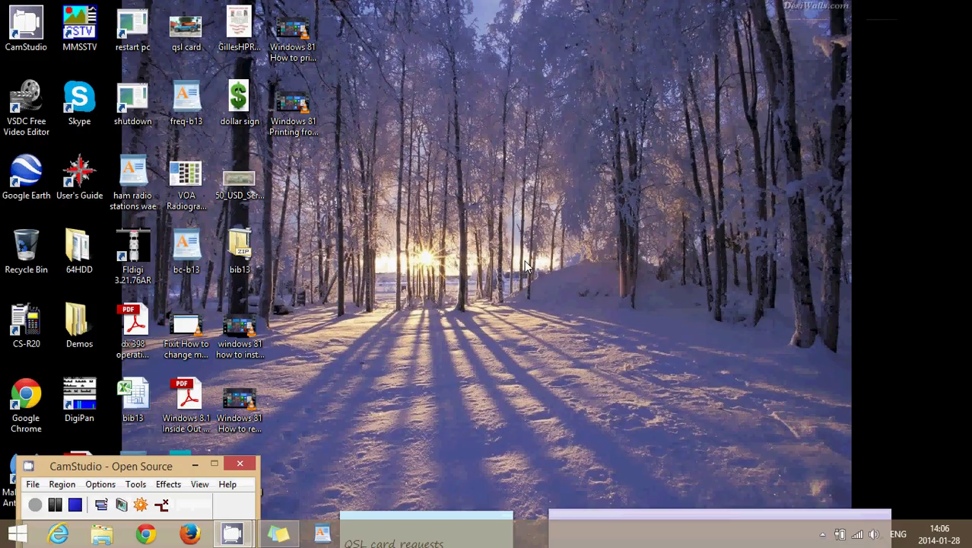
key("super")
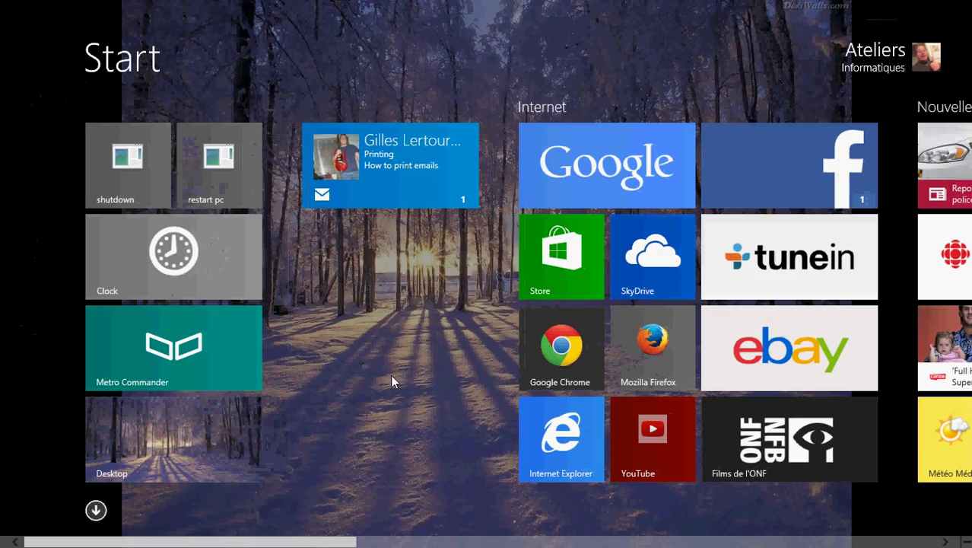
left_click(536, 434)
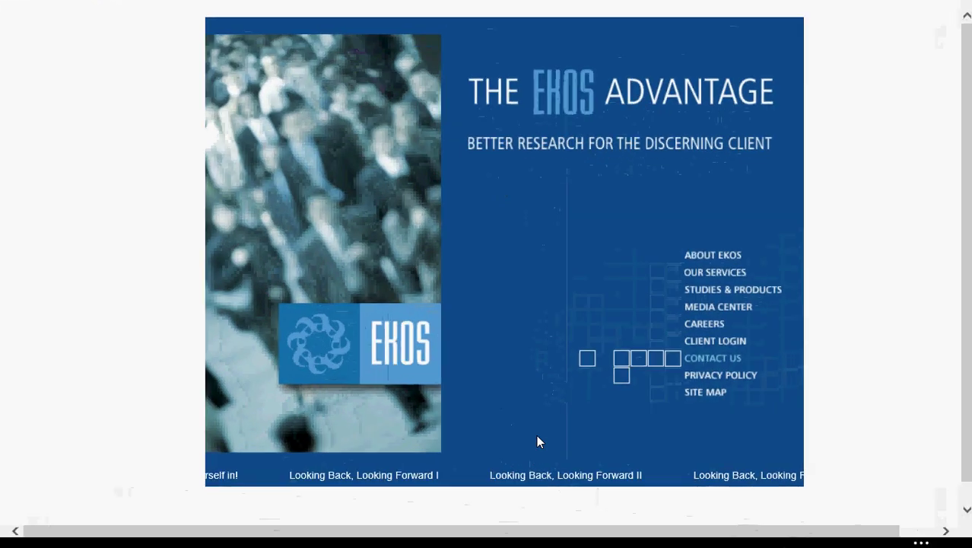
left_click(457, 527)
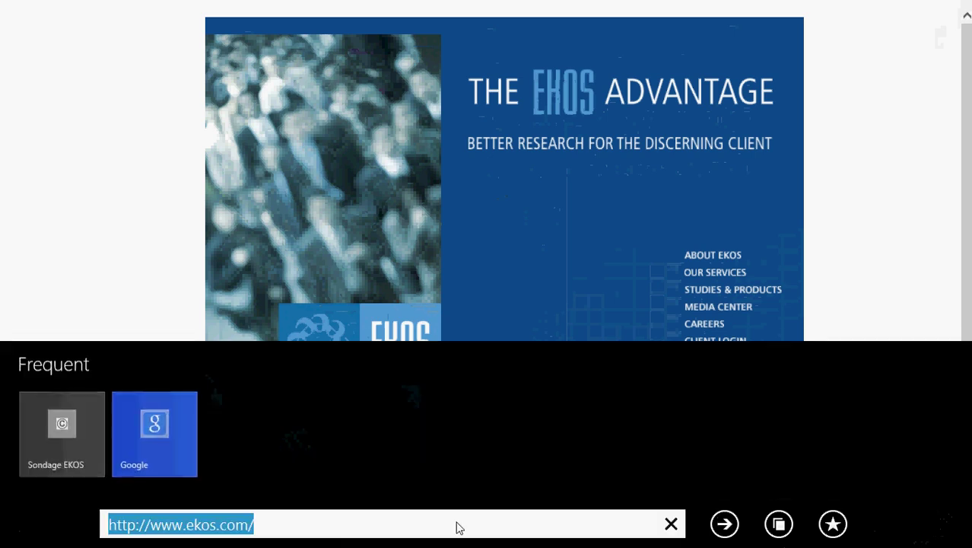
type("g")
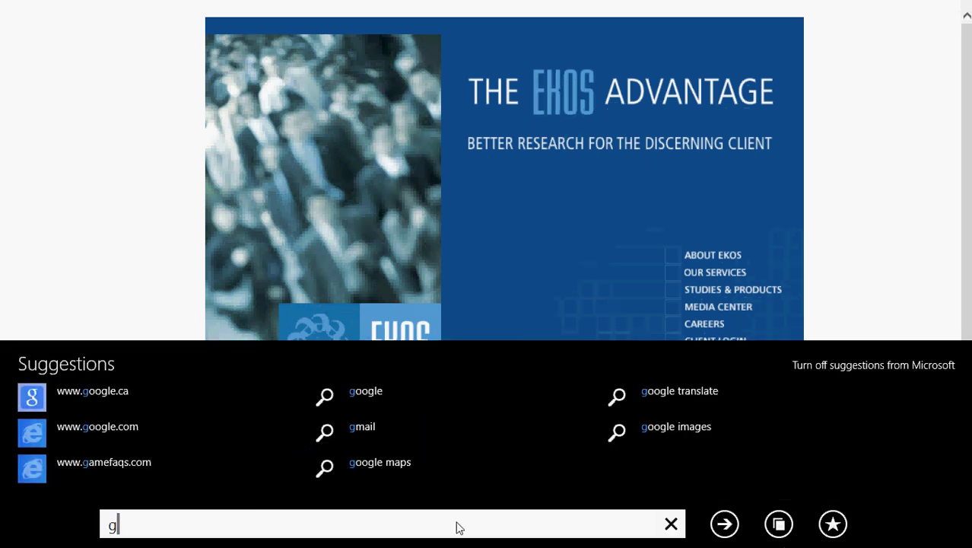
left_click(180, 397)
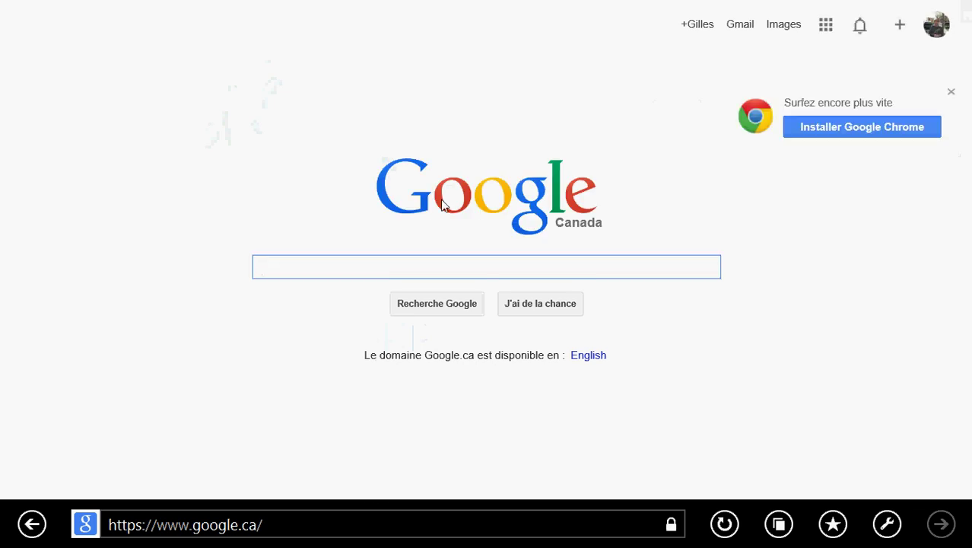
Step: Print the Google page to the HP LaserJet P1505 through Charms > Devices > Print
mouse_move(968, 7)
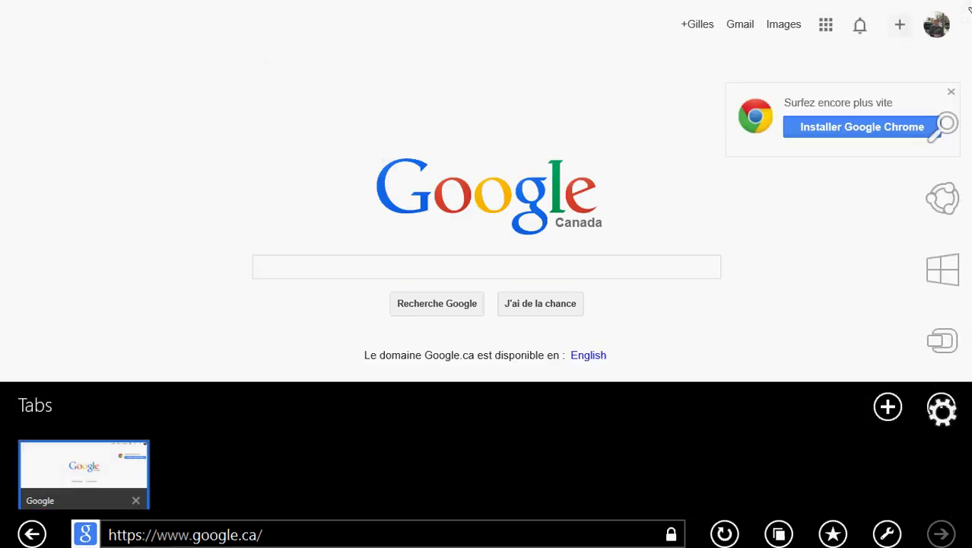
mouse_move(931, 156)
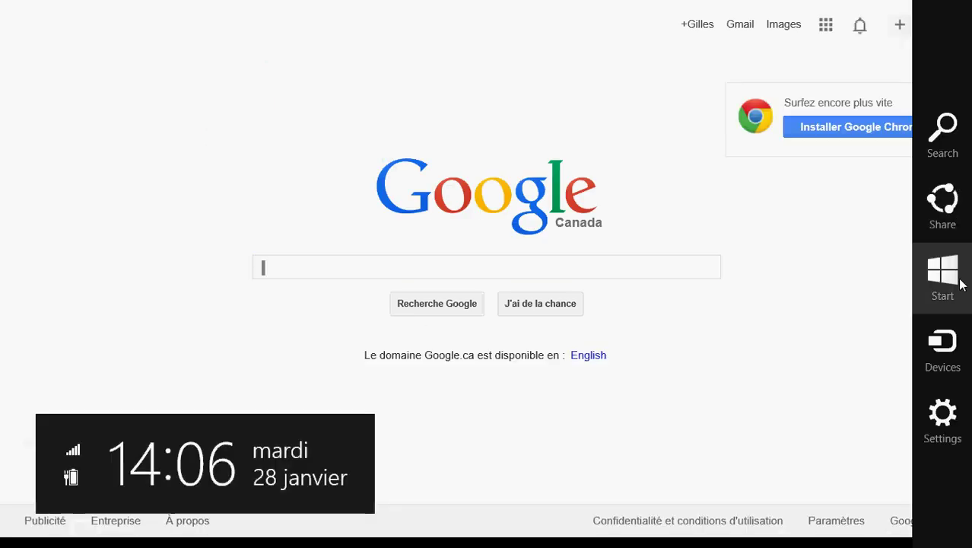
left_click(949, 352)
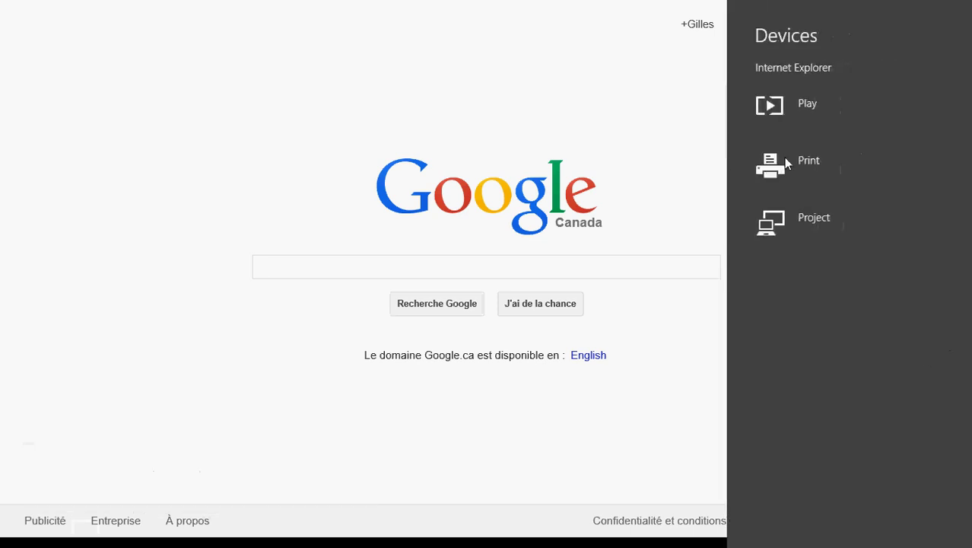
left_click(826, 160)
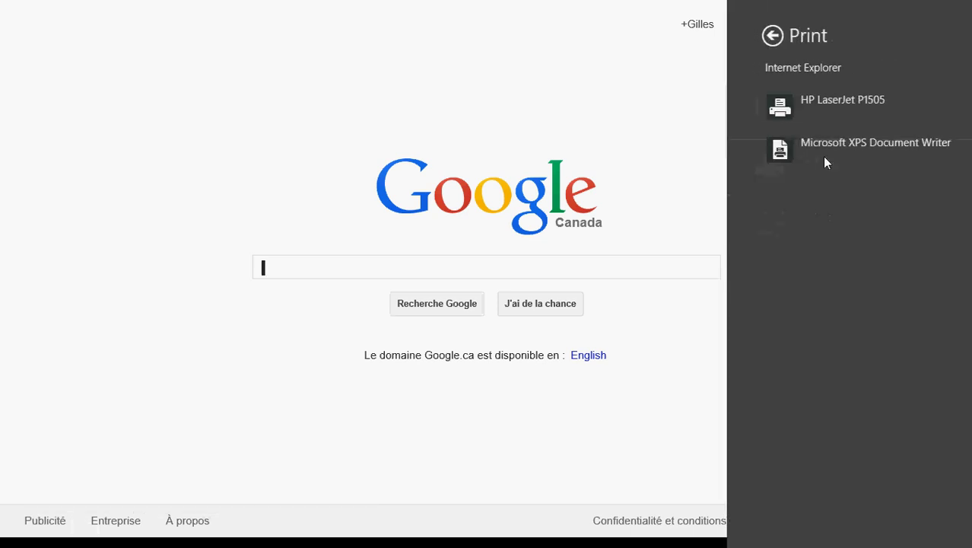
left_click(838, 102)
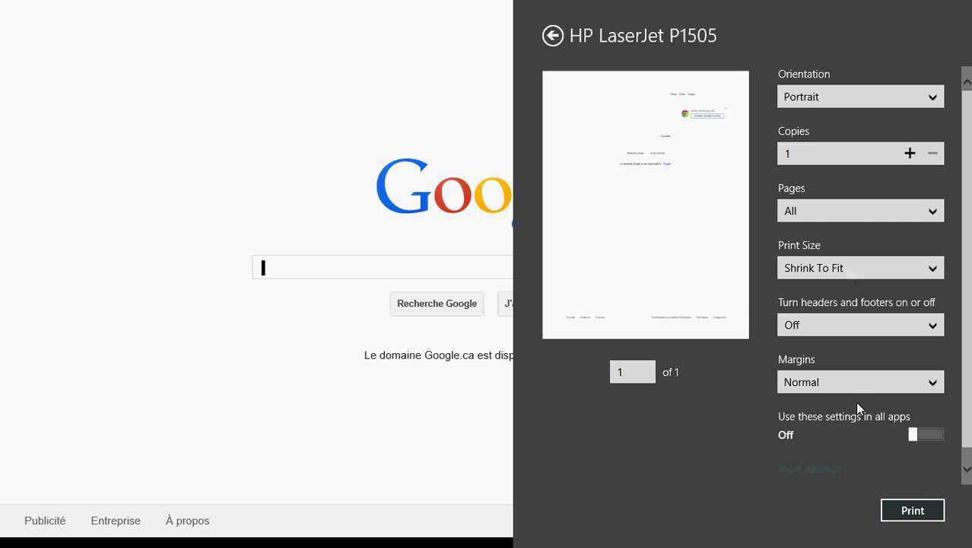
left_click(913, 511)
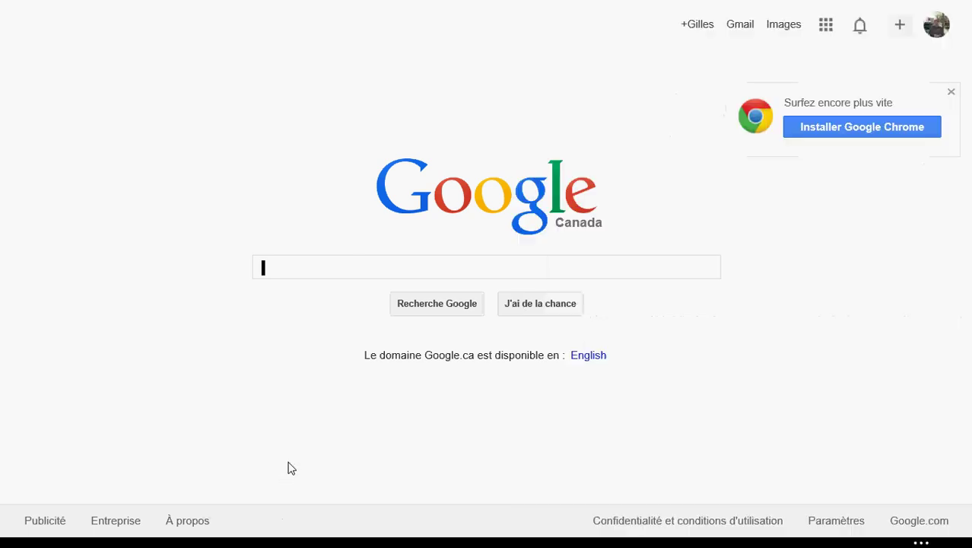
Step: Use Ctrl+P to list the HP LaserJet P1505 and Microsoft XPS Document Writer printers
key("ctrl+p")
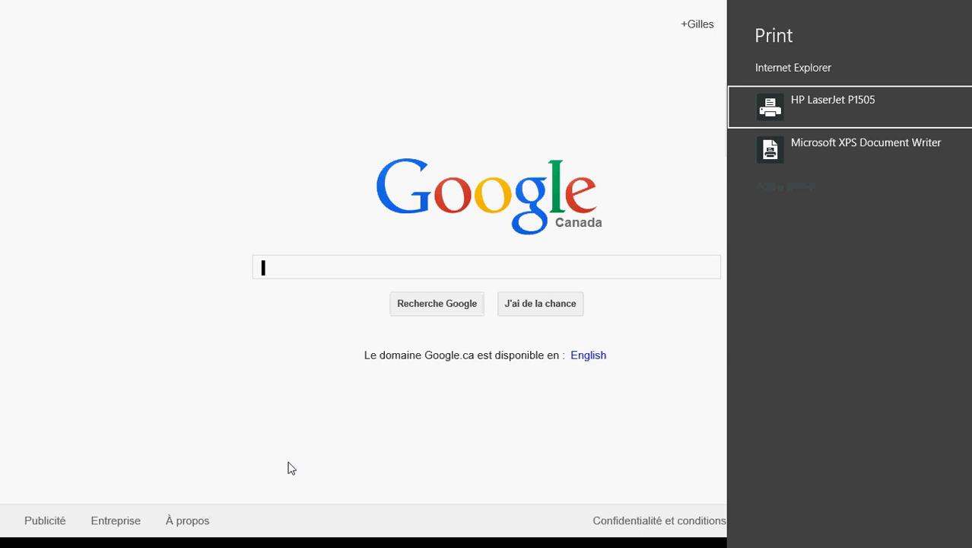
left_click(271, 464)
mouse_move(967, 298)
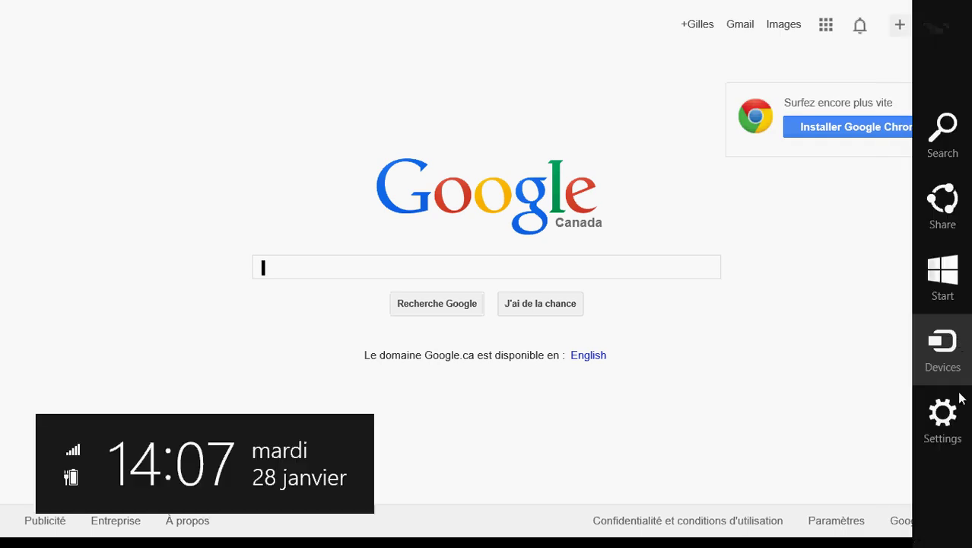
left_click(942, 343)
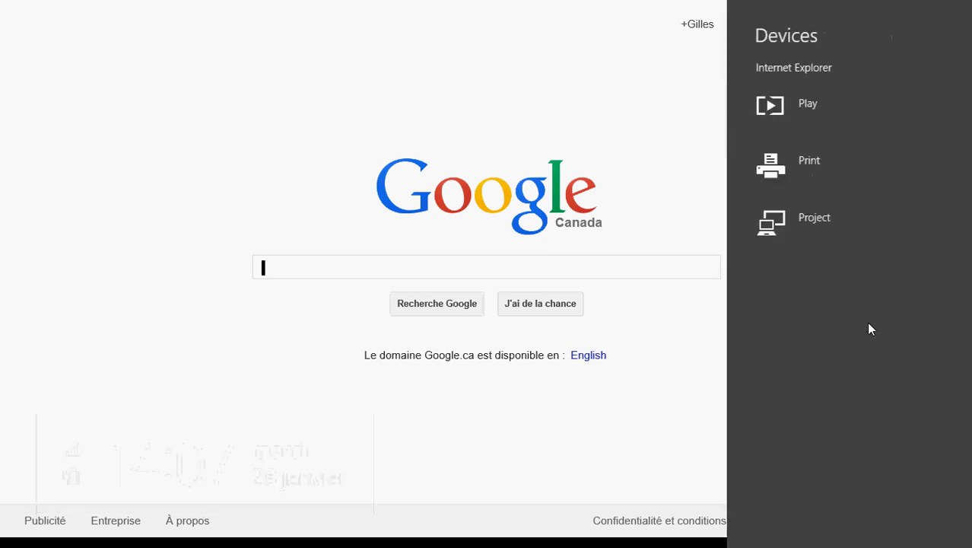
left_click(806, 170)
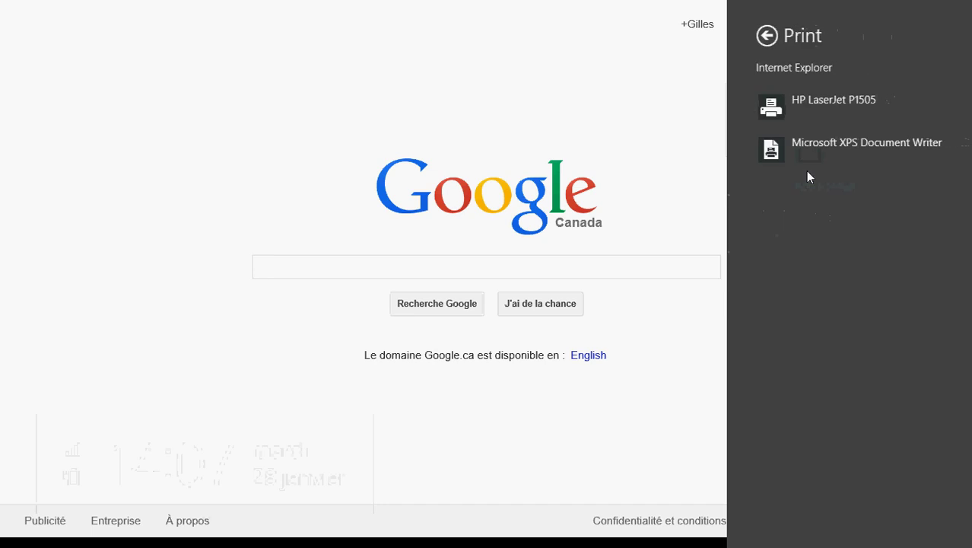
left_click(461, 104)
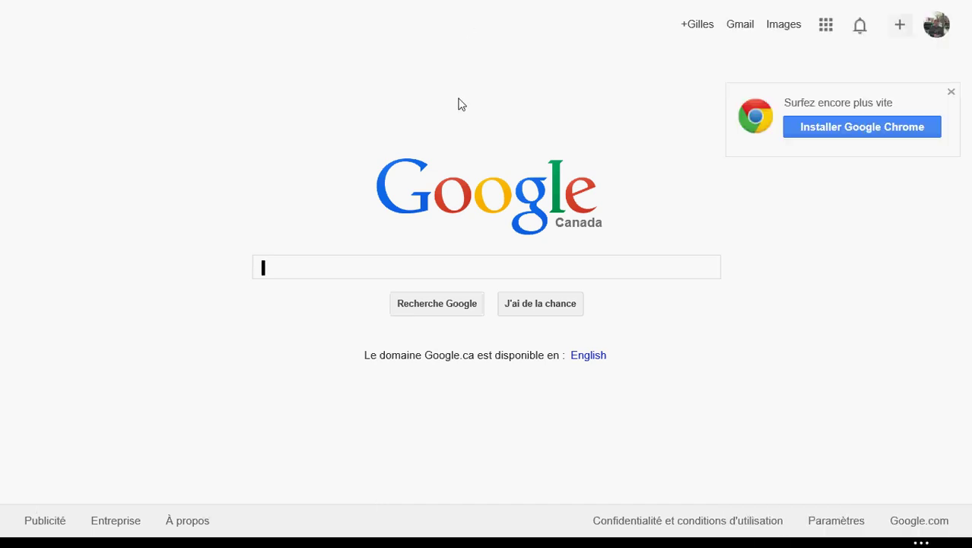
key("ctrl+p")
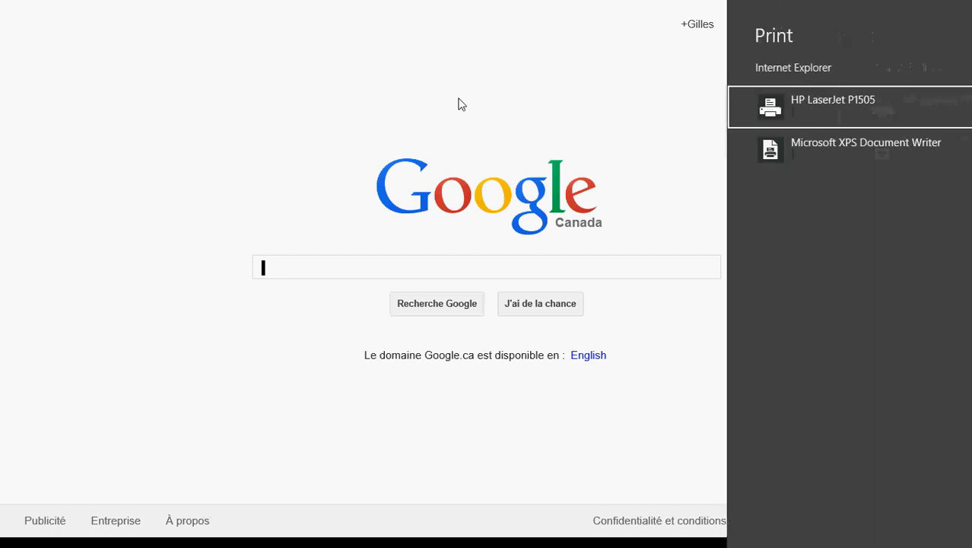
Step: Select the HP LaserJet P1505, keep Pages at All, and dismiss the print pane
left_click(816, 114)
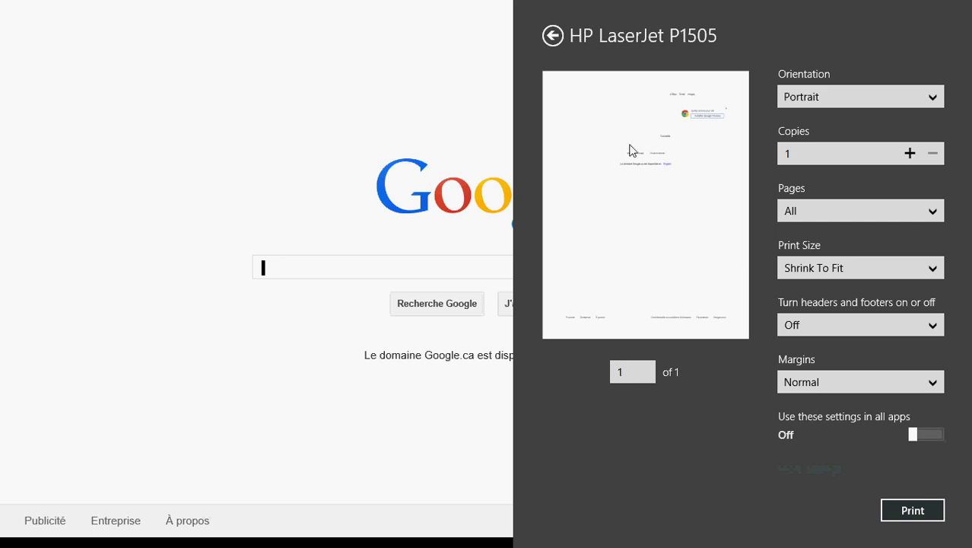
left_click(827, 222)
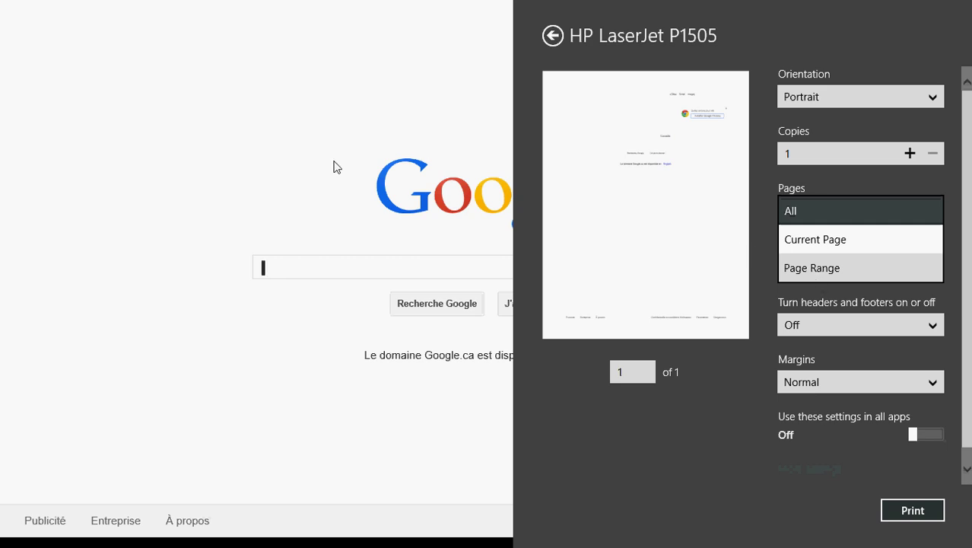
left_click(157, 160)
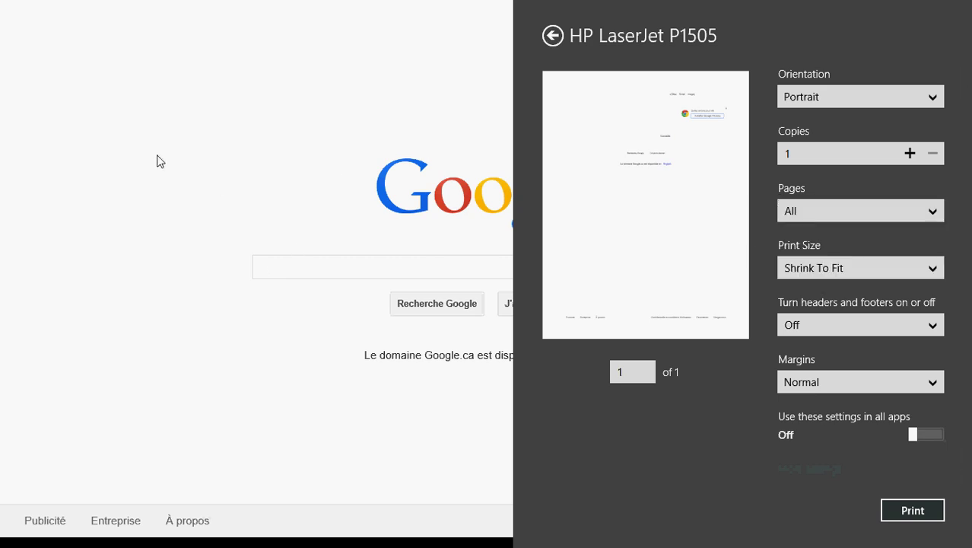
left_click(157, 160)
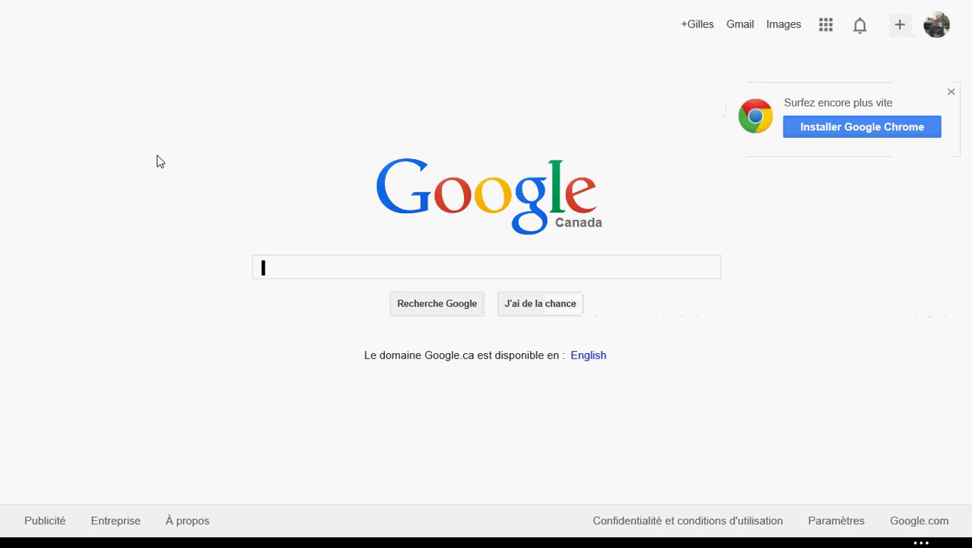
Step: Leave Internet Explorer via the Start screen and open the Desktop tile
key("super")
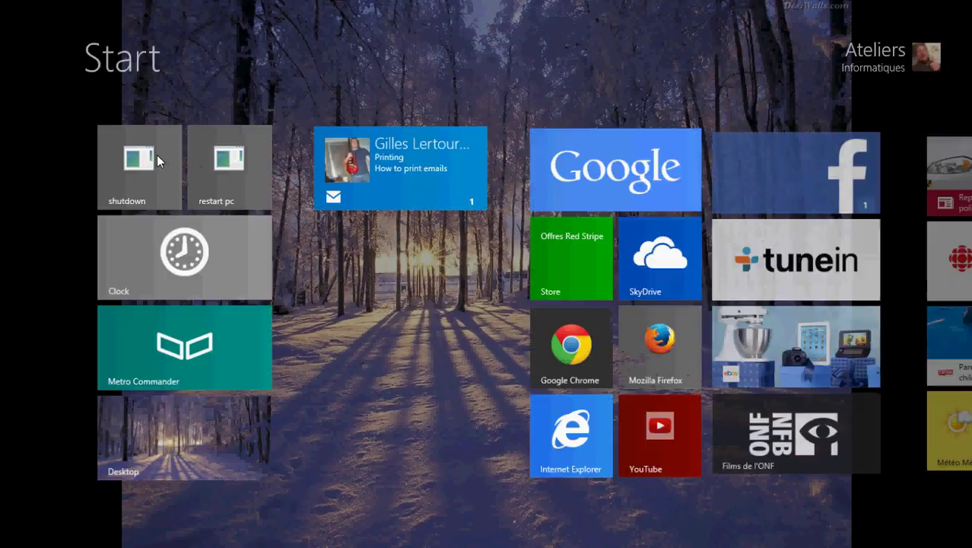
scroll(157, 155, "down", 10)
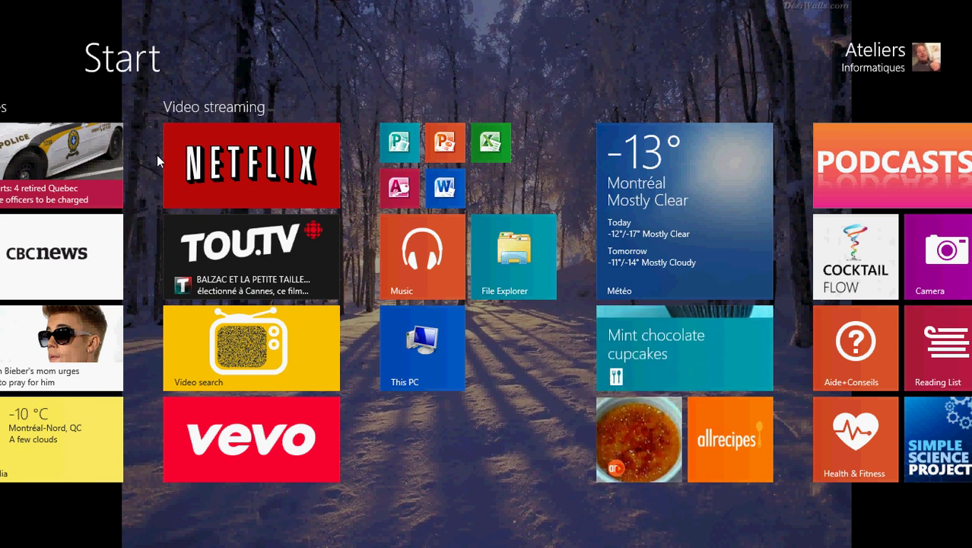
scroll(156, 155, "up", 2)
scroll(157, 155, "up", 4)
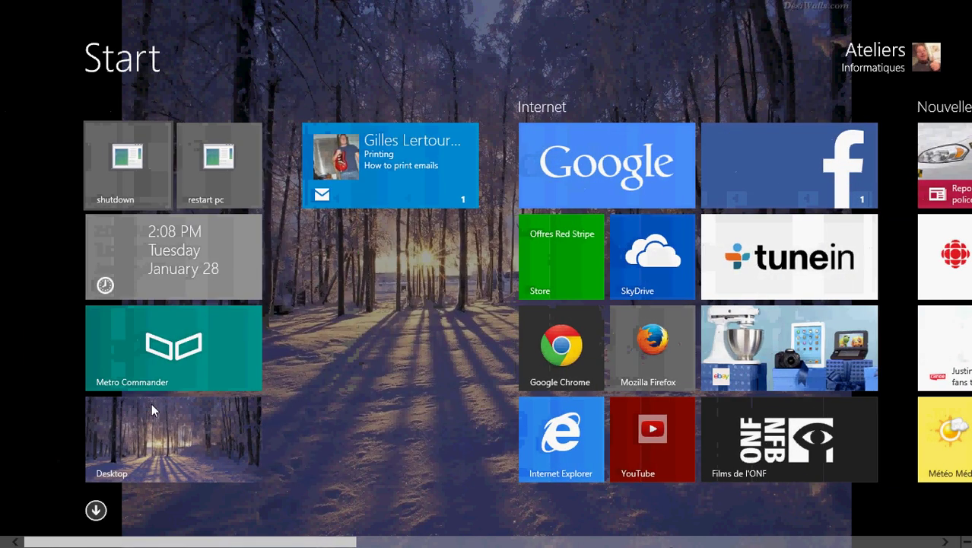
left_click(152, 410)
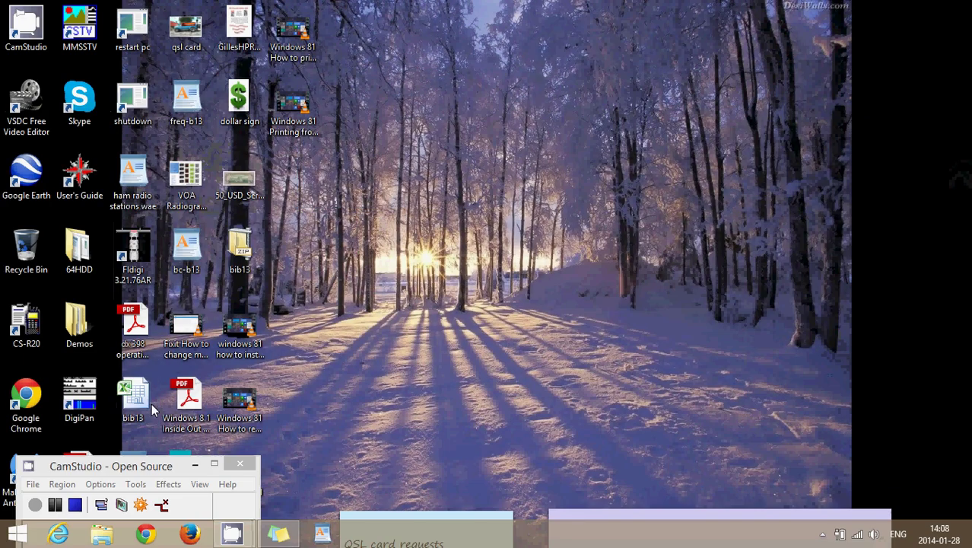